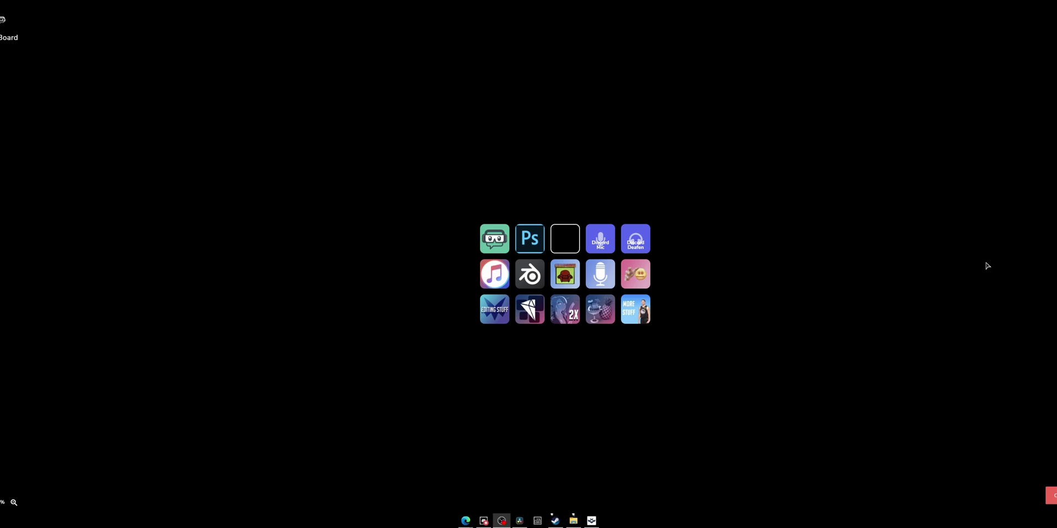
- Add a new smiley-image button to the grid that sends the T keypress
{"action": "left_click", "coordinate": [565, 238]}
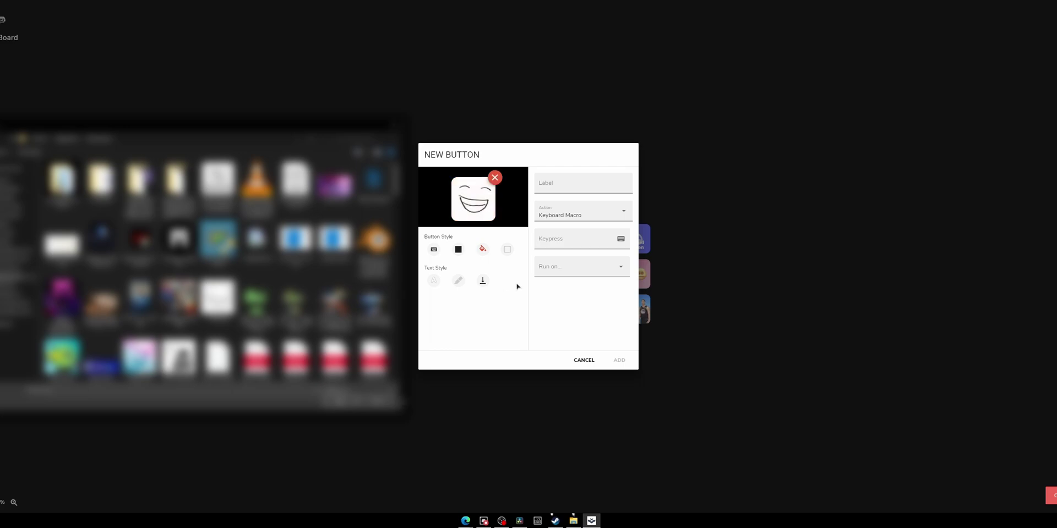
{"action": "left_click", "coordinate": [575, 241]}
{"action": "key", "text": "t"}
{"action": "left_click", "coordinate": [619, 361]}
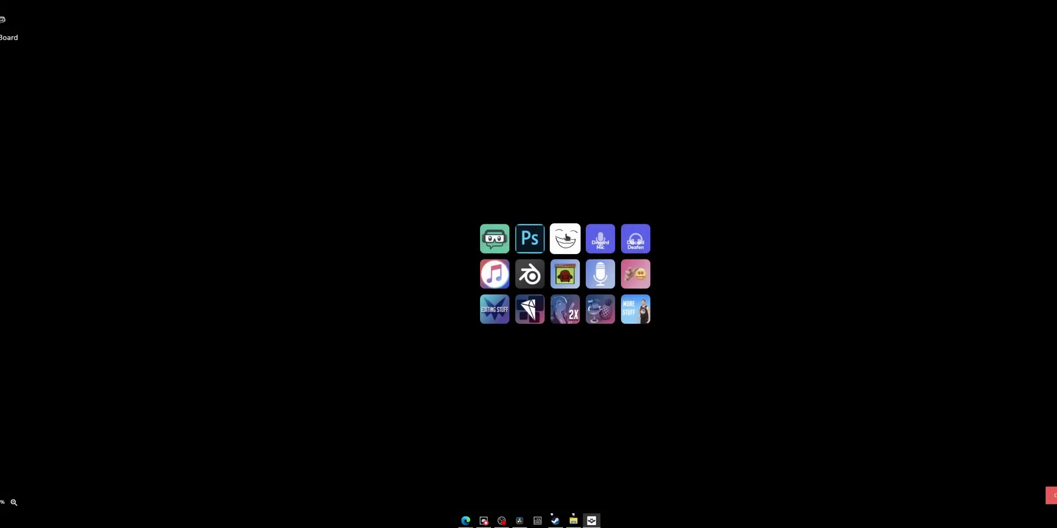
- Remove the smiley image from the T-key button, then browse the icon gallery without choosing one
{"action": "left_click", "coordinate": [565, 238]}
{"action": "left_click", "coordinate": [498, 188]}
{"action": "left_click", "coordinate": [465, 210]}
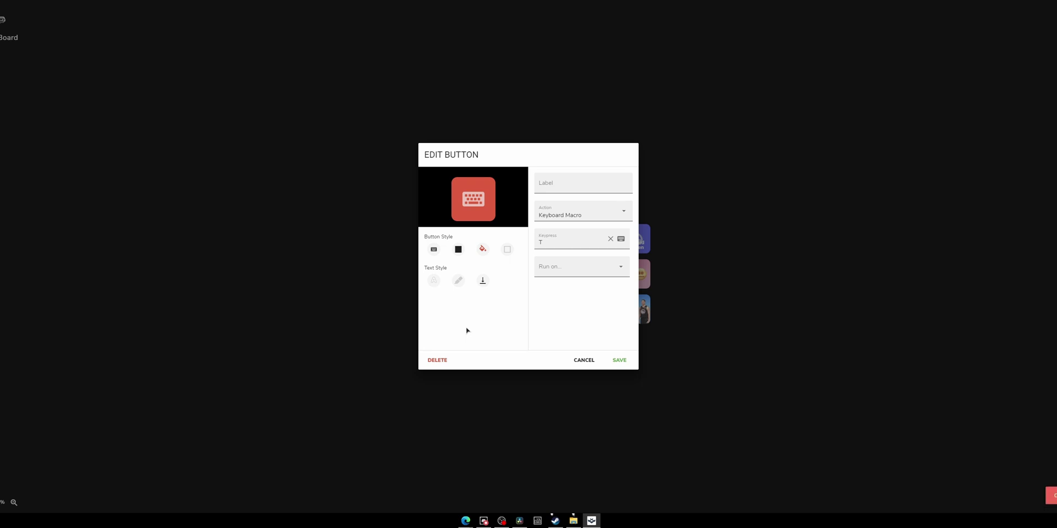
{"action": "left_click", "coordinate": [434, 249]}
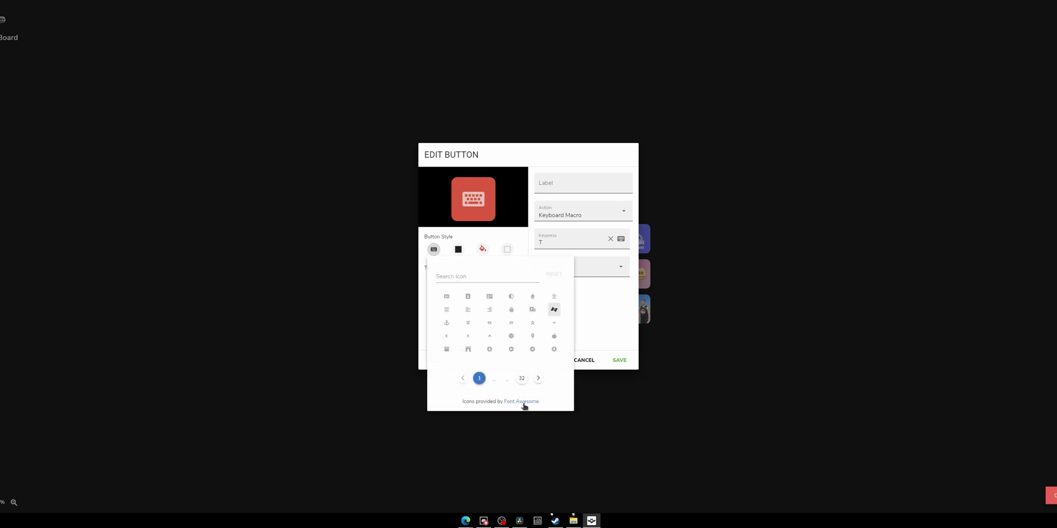
{"action": "left_click", "coordinate": [599, 321]}
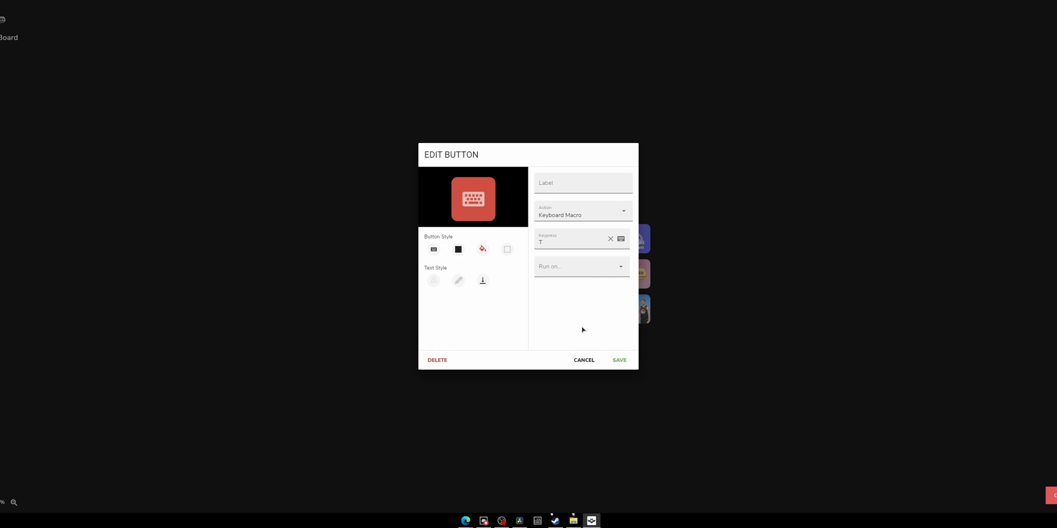
- Bring the Font Awesome page forward in Edge and scroll through it
{"action": "mouse_move", "coordinate": [465, 521]}
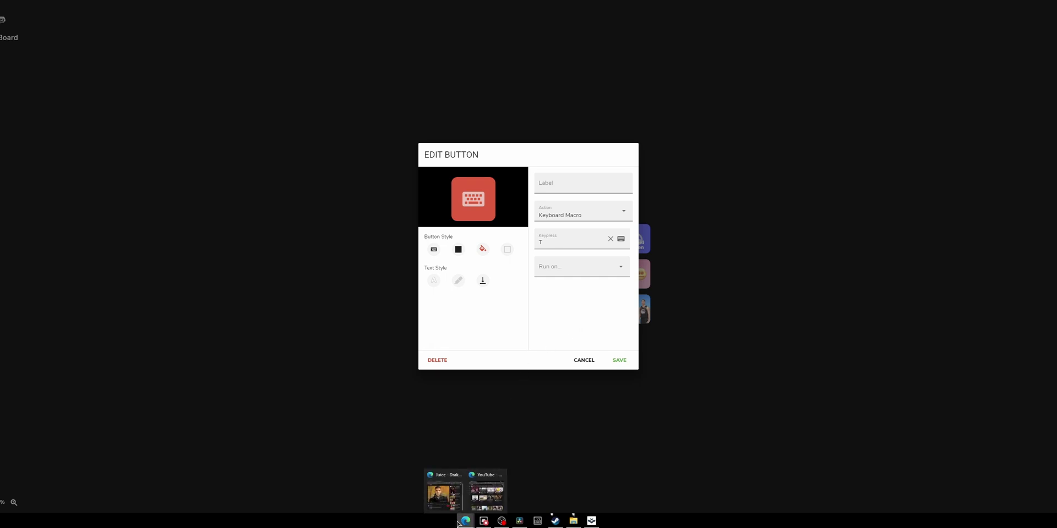
{"action": "left_click", "coordinate": [445, 490]}
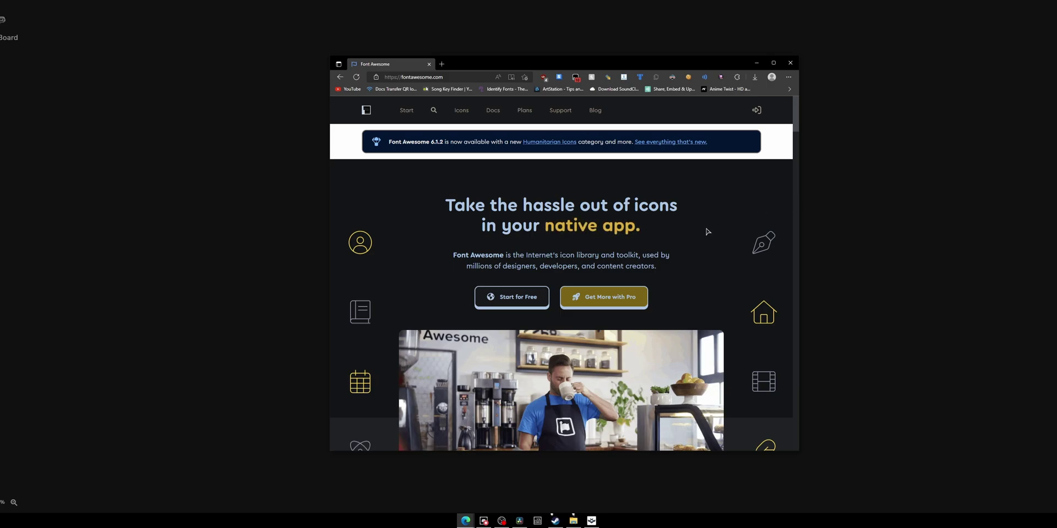
{"action": "scroll", "coordinate": [704, 231], "scroll_direction": "down", "scroll_amount": 8}
{"action": "scroll", "coordinate": [708, 232], "scroll_direction": "up", "scroll_amount": 10}
{"action": "scroll", "coordinate": [707, 232], "scroll_direction": "down", "scroll_amount": 1}
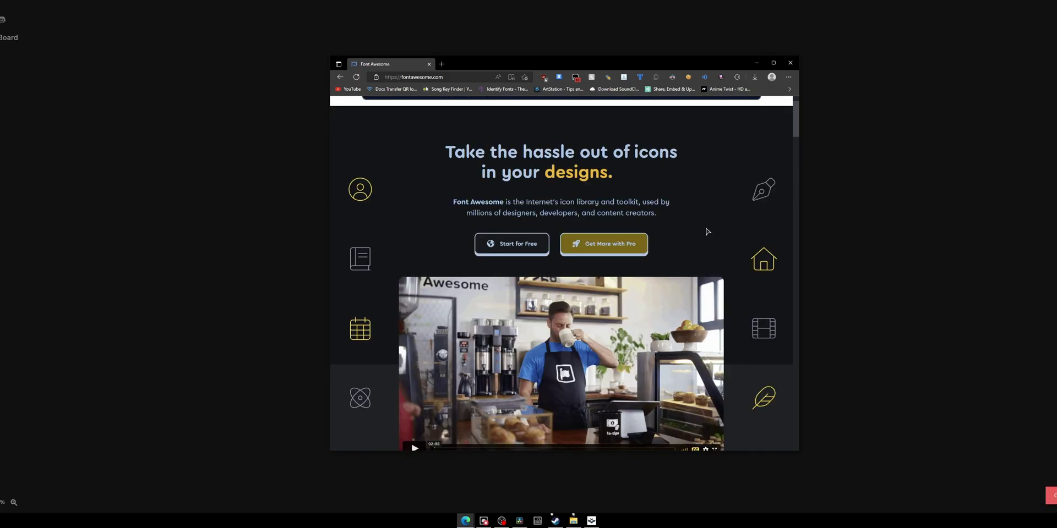
- Search the web for 'icons' in a new tab and open the icons8 free icons result
{"action": "left_click", "coordinate": [441, 65]}
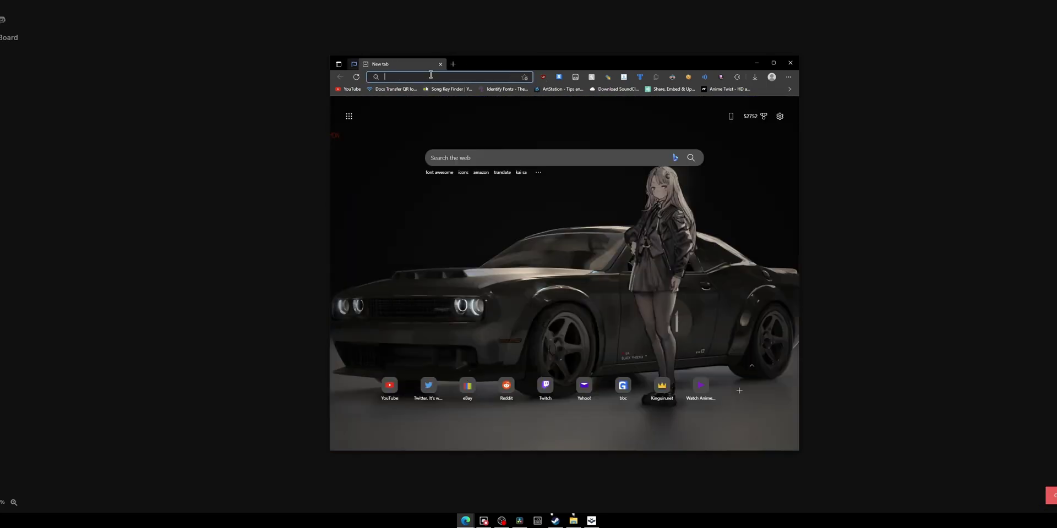
{"action": "left_click", "coordinate": [485, 153]}
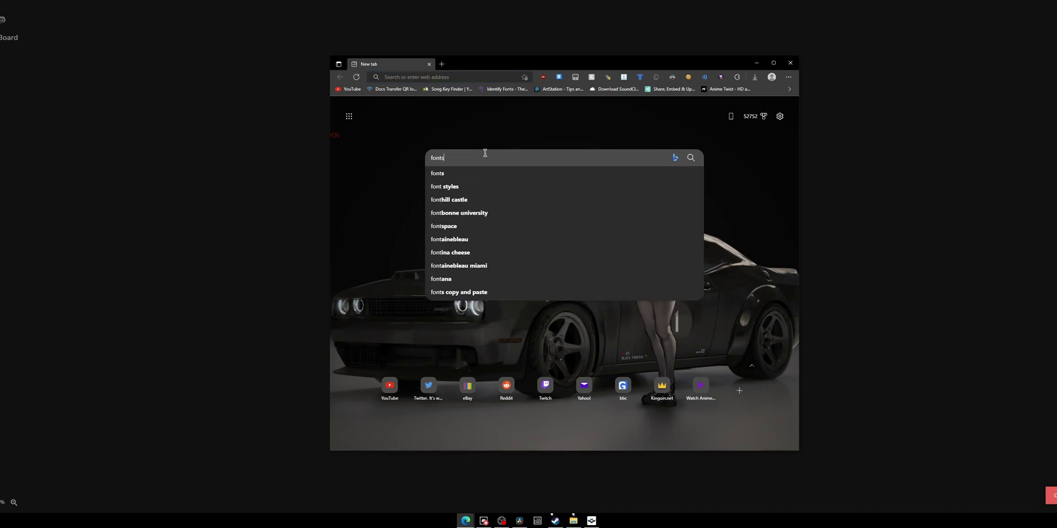
{"action": "type", "text": "icons"}
{"action": "key", "text": "Return"}
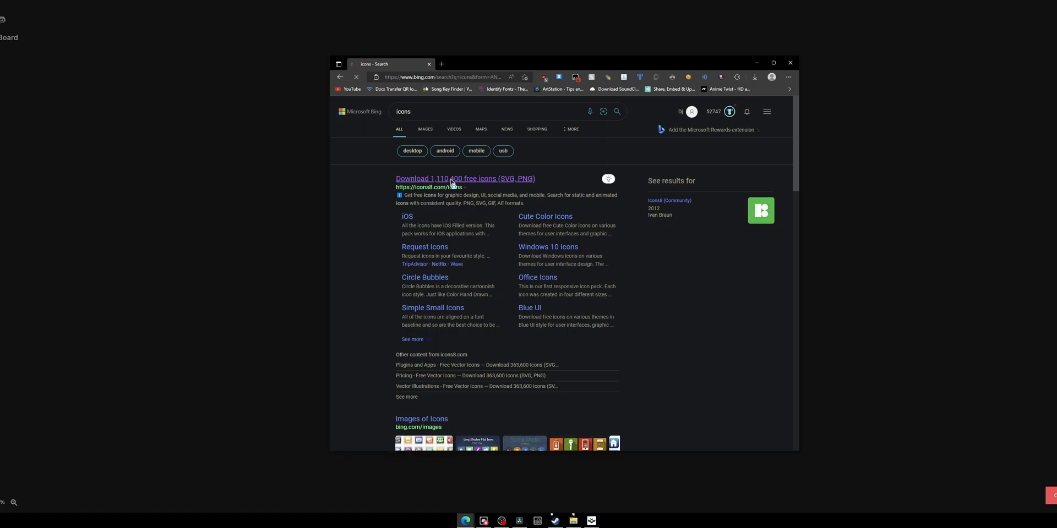
{"action": "left_click", "coordinate": [450, 178]}
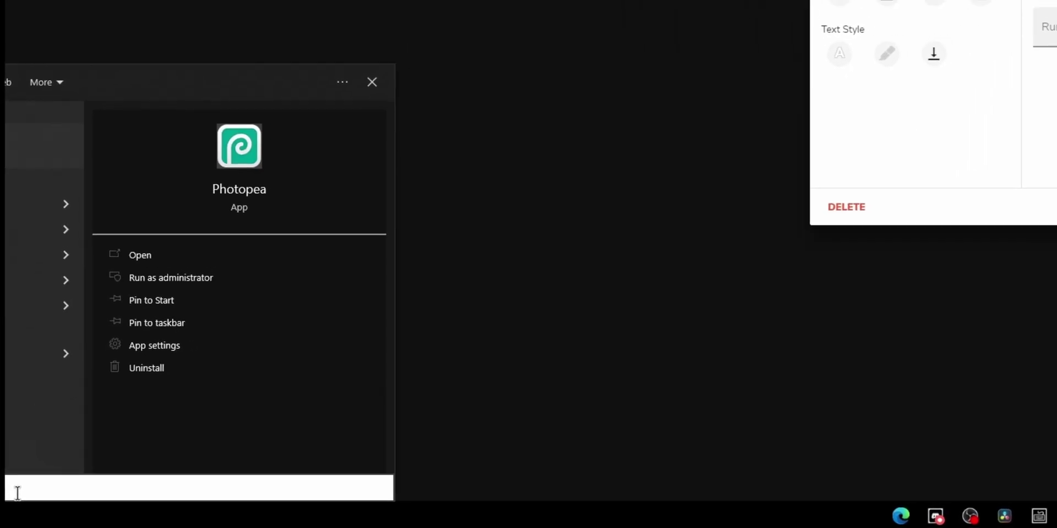
- Launch Photopea from the search results and try New Project, ending on its start screen
{"action": "key", "text": "Return"}
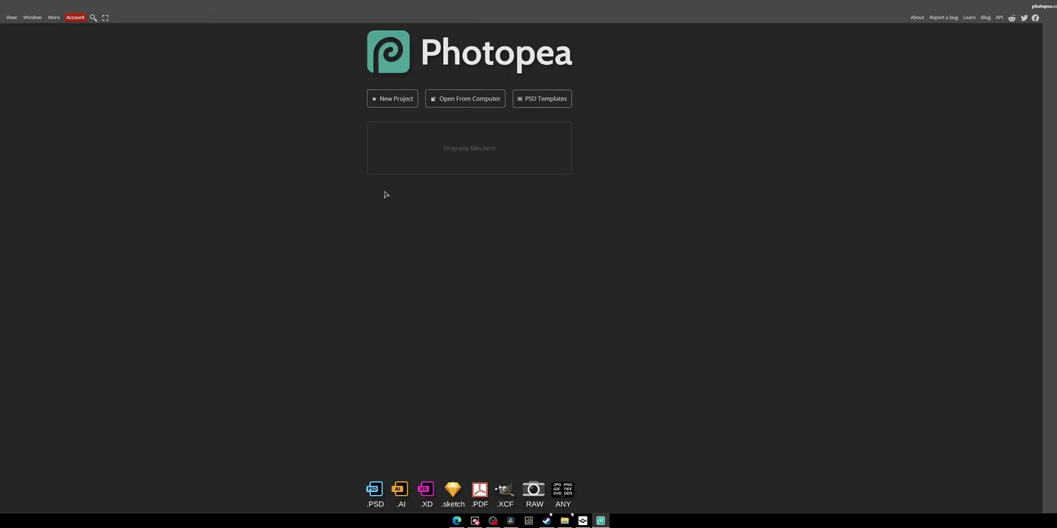
{"action": "left_click", "coordinate": [386, 100]}
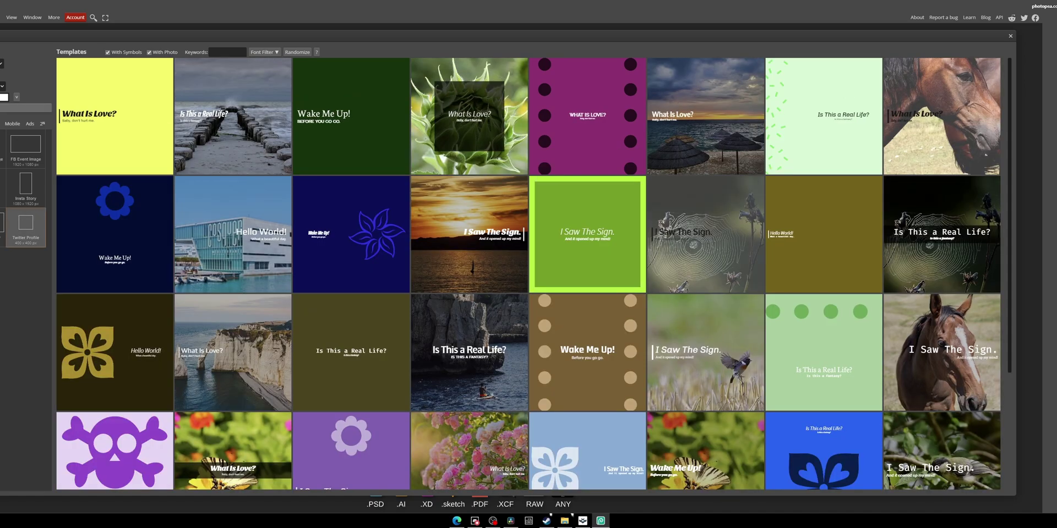
{"action": "left_click", "coordinate": [25, 108]}
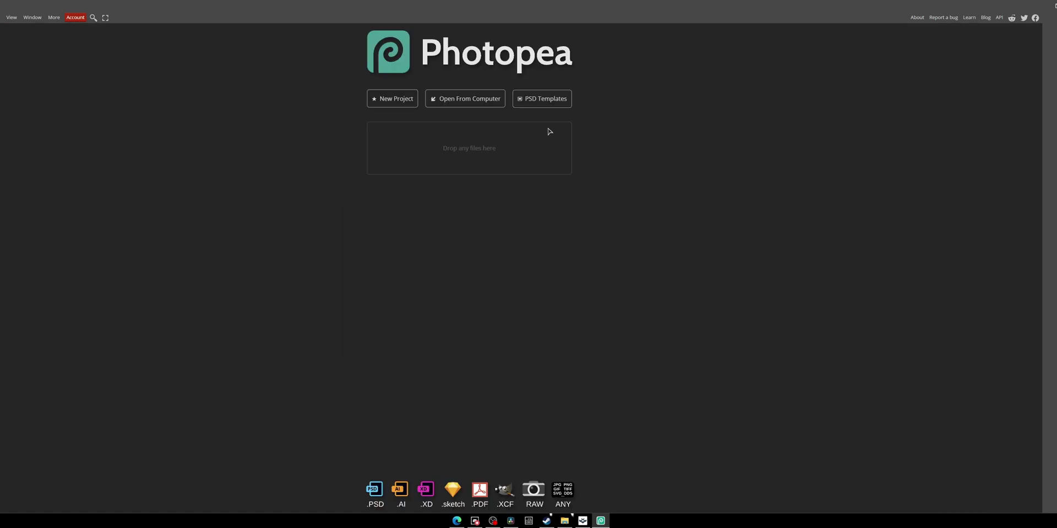
{"action": "left_click", "coordinate": [548, 99]}
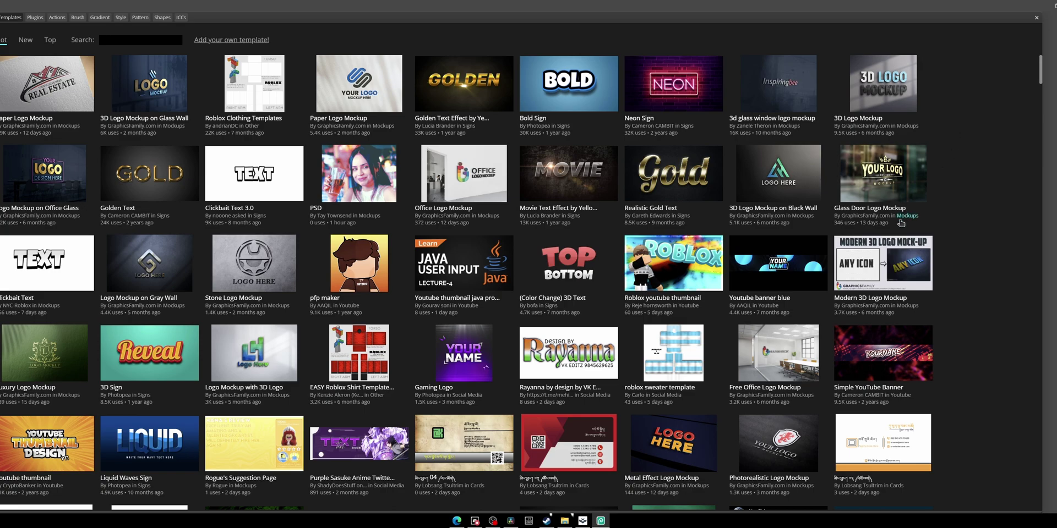
{"action": "scroll", "coordinate": [667, 329], "scroll_direction": "down", "scroll_amount": 5}
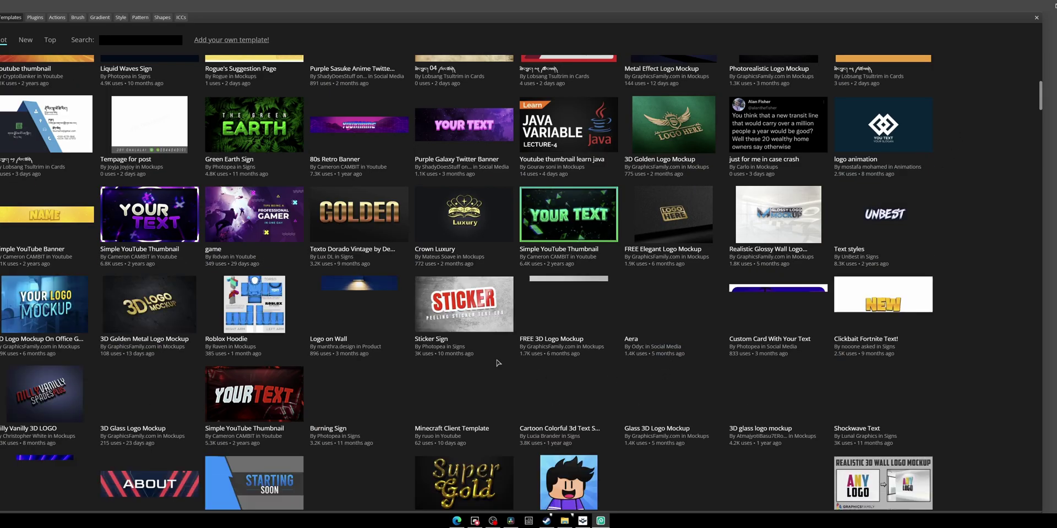
{"action": "scroll", "coordinate": [216, 324], "scroll_direction": "down", "scroll_amount": 2}
{"action": "scroll", "coordinate": [216, 325], "scroll_direction": "down", "scroll_amount": 5}
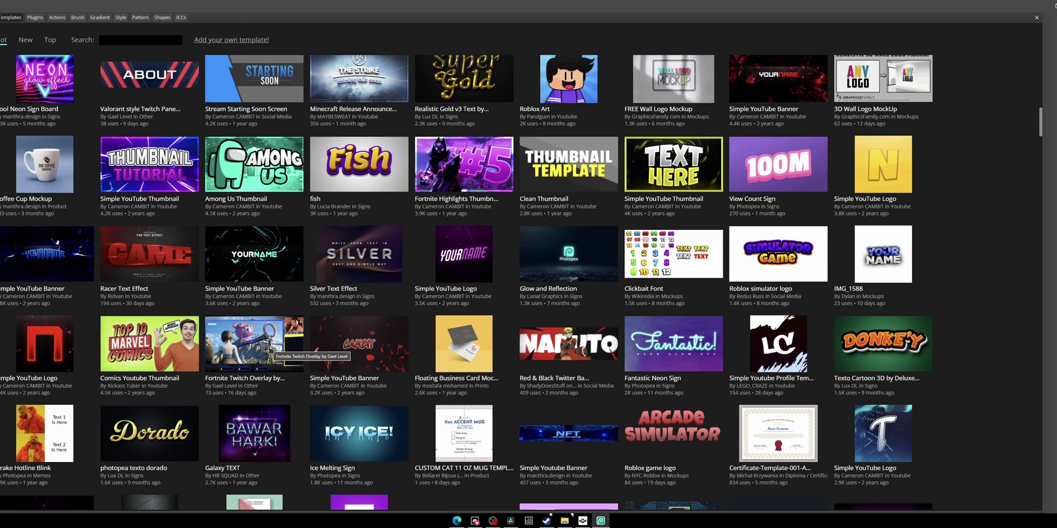
{"action": "scroll", "coordinate": [269, 350], "scroll_direction": "down", "scroll_amount": 3}
{"action": "scroll", "coordinate": [507, 373], "scroll_direction": "up", "scroll_amount": 3}
{"action": "left_click", "coordinate": [568, 256]}
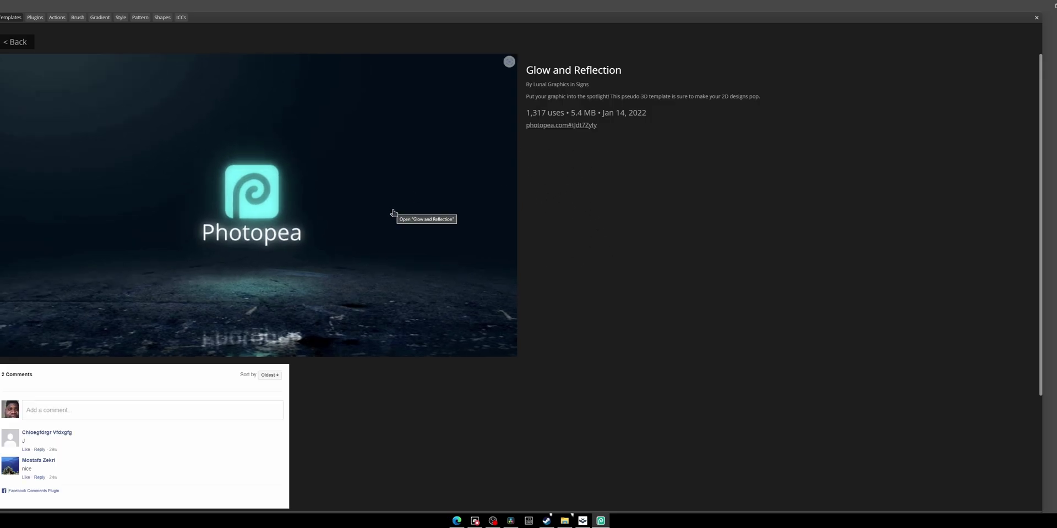
{"action": "scroll", "coordinate": [664, 292], "scroll_direction": "down", "scroll_amount": 3}
{"action": "scroll", "coordinate": [665, 300], "scroll_direction": "up", "scroll_amount": 3}
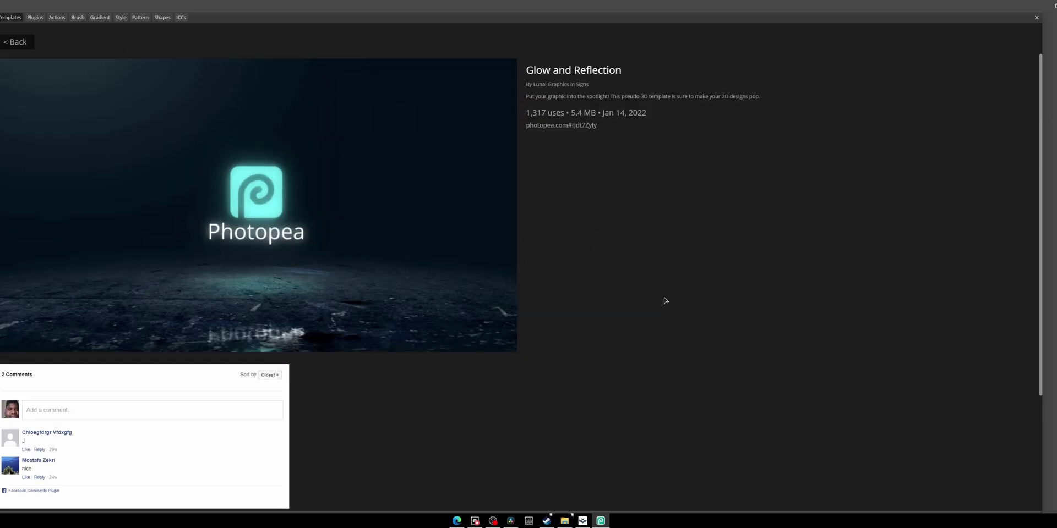
{"action": "left_click", "coordinate": [11, 43]}
{"action": "scroll", "coordinate": [441, 248], "scroll_direction": "up", "scroll_amount": 5}
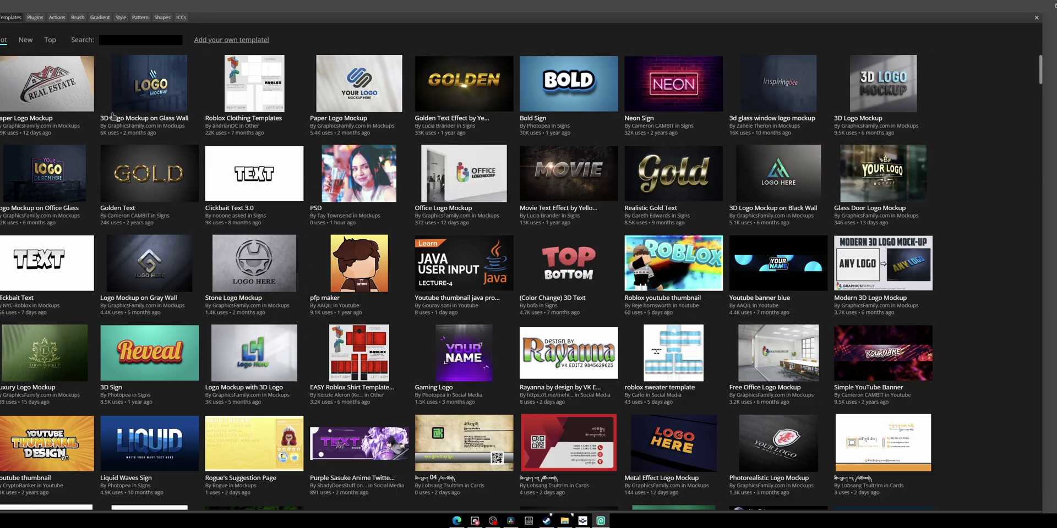
{"action": "left_click", "coordinate": [1037, 17]}
- Give the T-key button the anime character image and save it
{"action": "left_click", "coordinate": [583, 520]}
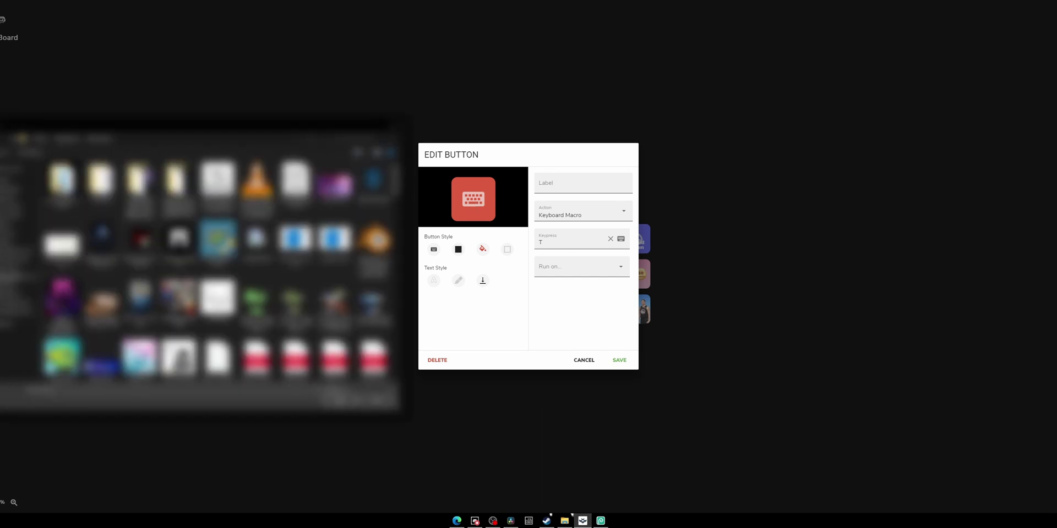
{"action": "key", "text": "Return"}
{"action": "left_click", "coordinate": [620, 361]}
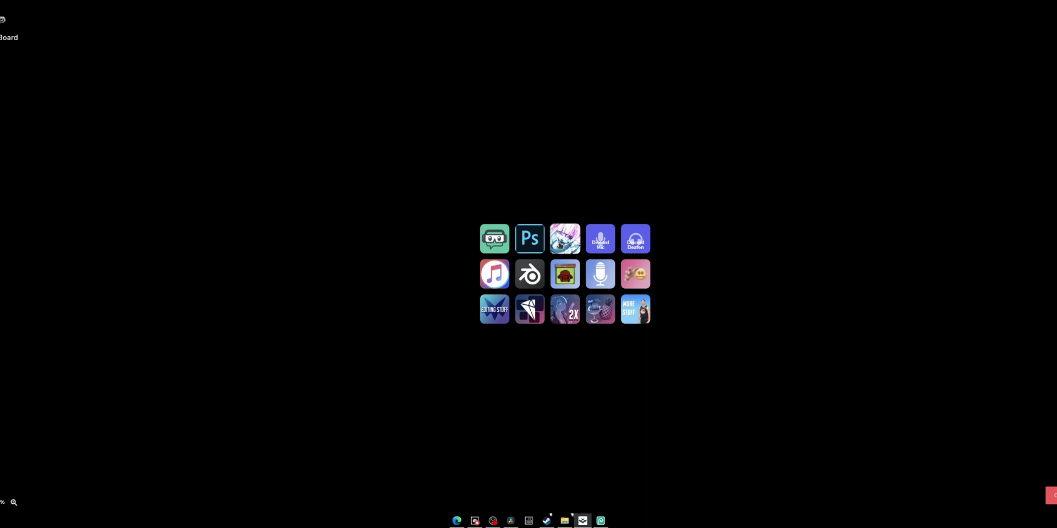
- Remove the button's image, reselect the anime image file, and save again
{"action": "left_click", "coordinate": [565, 238]}
{"action": "left_click", "coordinate": [494, 177]}
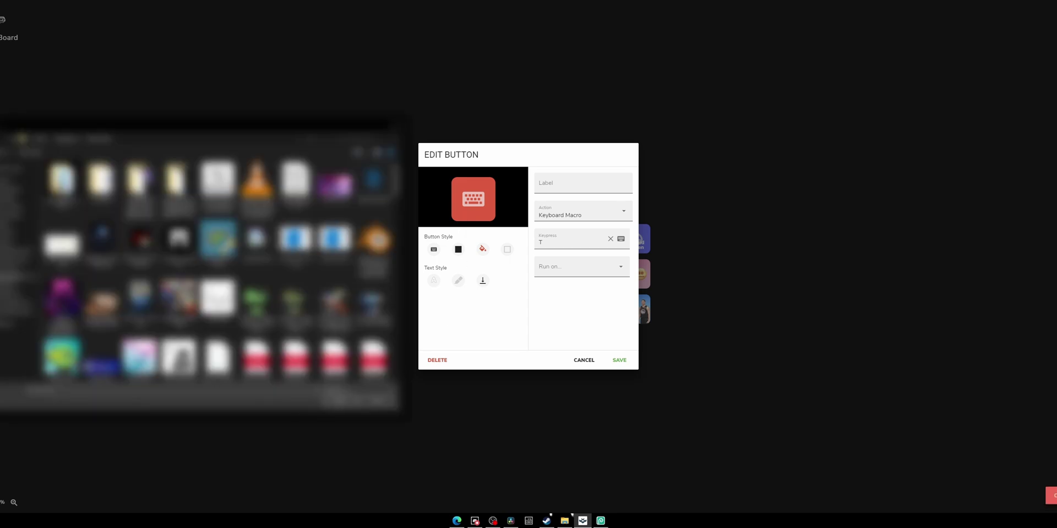
{"action": "double_click", "coordinate": [139, 356]}
{"action": "left_click", "coordinate": [615, 360]}
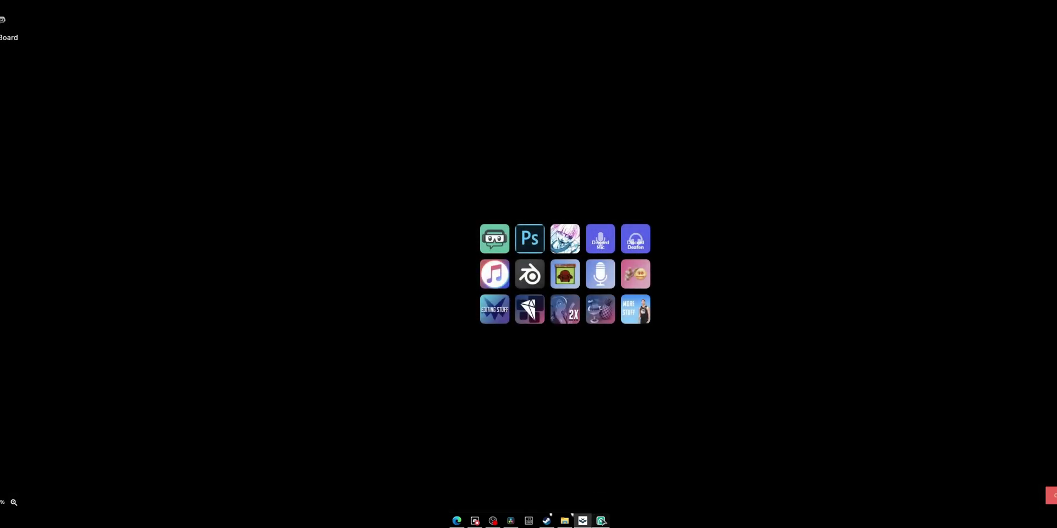
{"action": "left_click", "coordinate": [600, 521]}
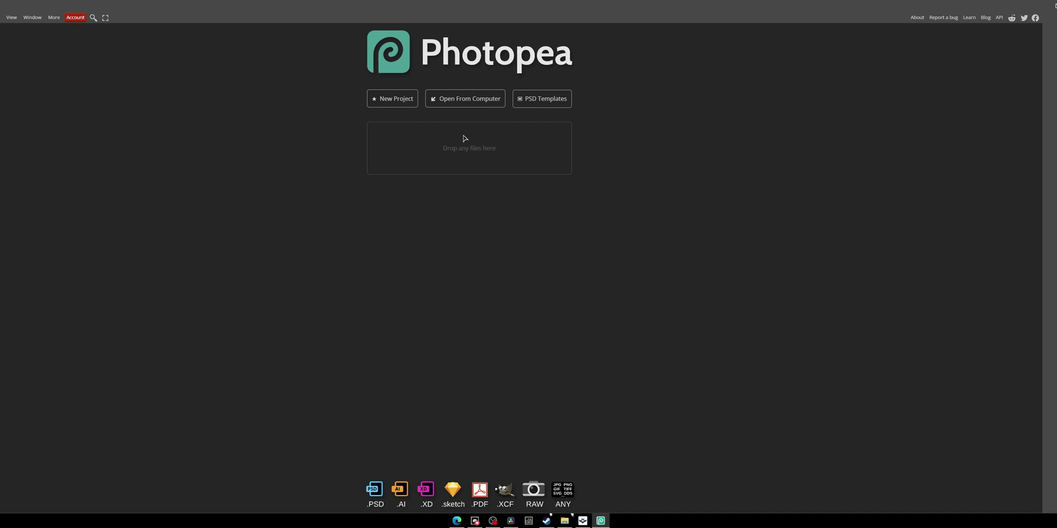
- Open Photopea's More settings list and dismiss it again
{"action": "left_click", "coordinate": [54, 17]}
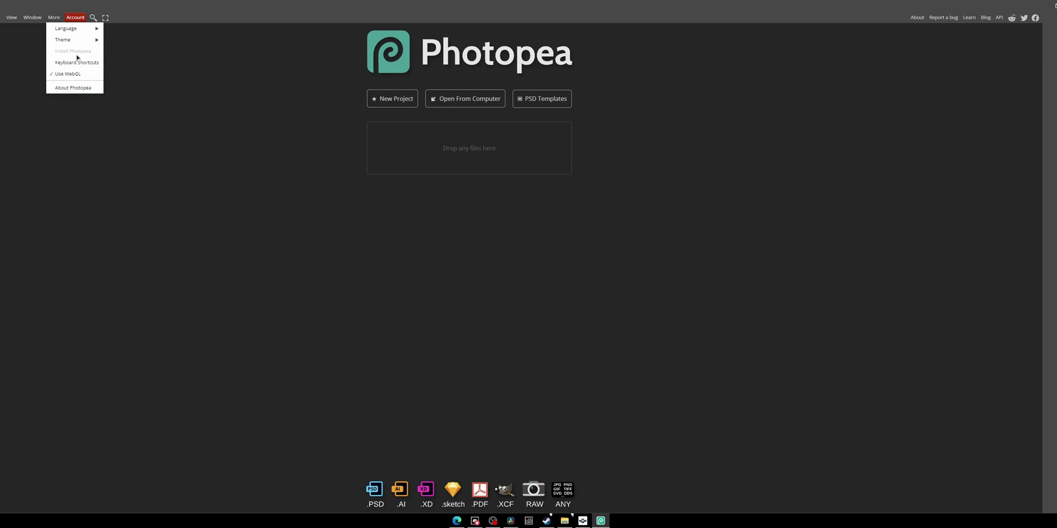
{"action": "left_click", "coordinate": [262, 275]}
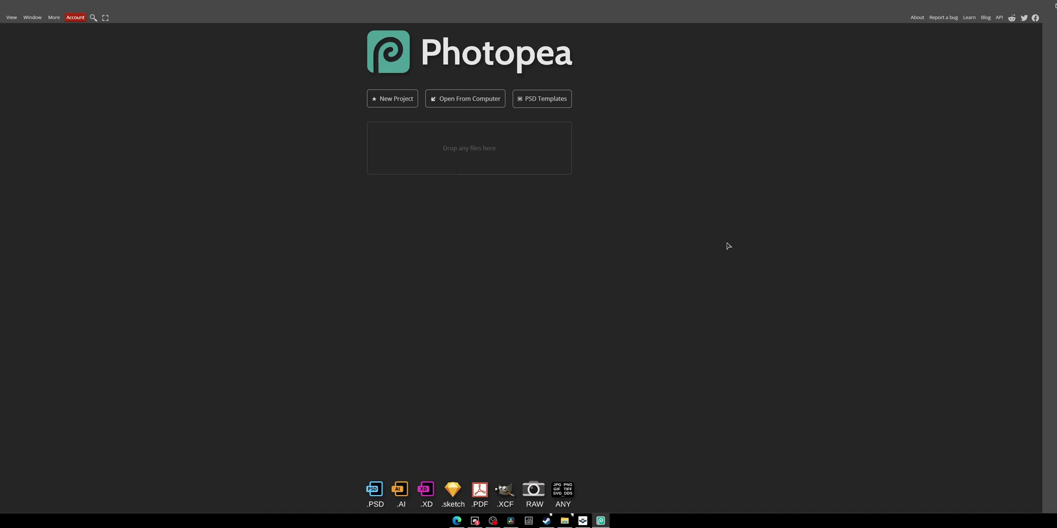
- Create a blank canvas, add Layer 1, and brush 'HeY' on it in light blue
{"action": "left_click", "coordinate": [385, 98]}
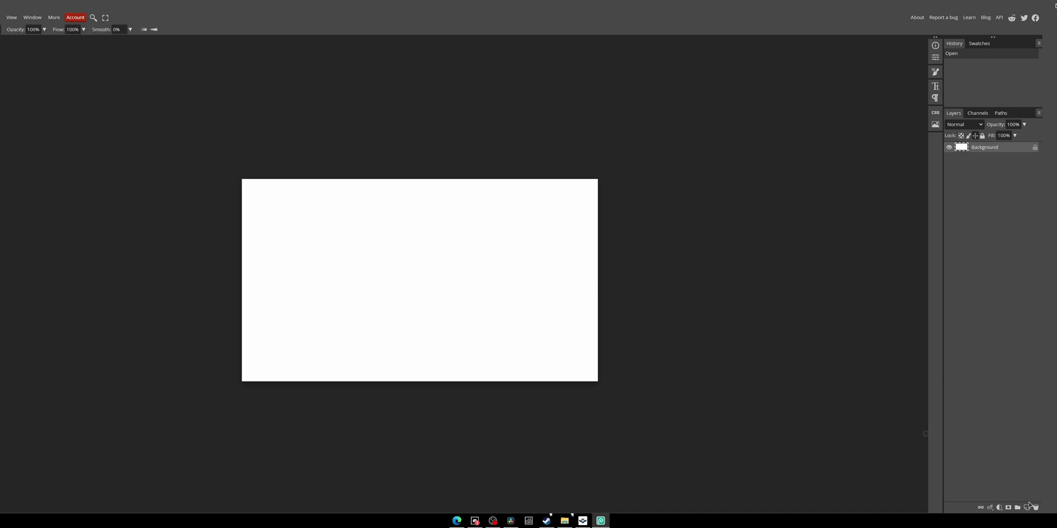
{"action": "left_click", "coordinate": [1026, 508]}
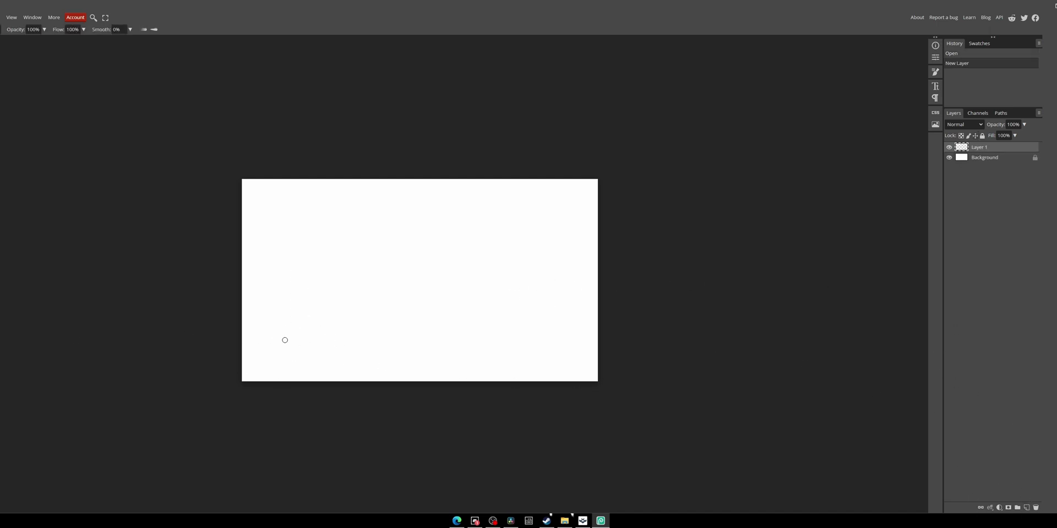
{"action": "left_click_drag", "start_coordinate": [272, 253], "coordinate": [274, 335]}
{"action": "left_click_drag", "start_coordinate": [278, 261], "coordinate": [291, 331]}
{"action": "left_click_drag", "start_coordinate": [268, 298], "coordinate": [332, 322]}
{"action": "left_click_drag", "start_coordinate": [339, 233], "coordinate": [372, 286]}
{"action": "left_click_drag", "start_coordinate": [384, 238], "coordinate": [343, 355]}
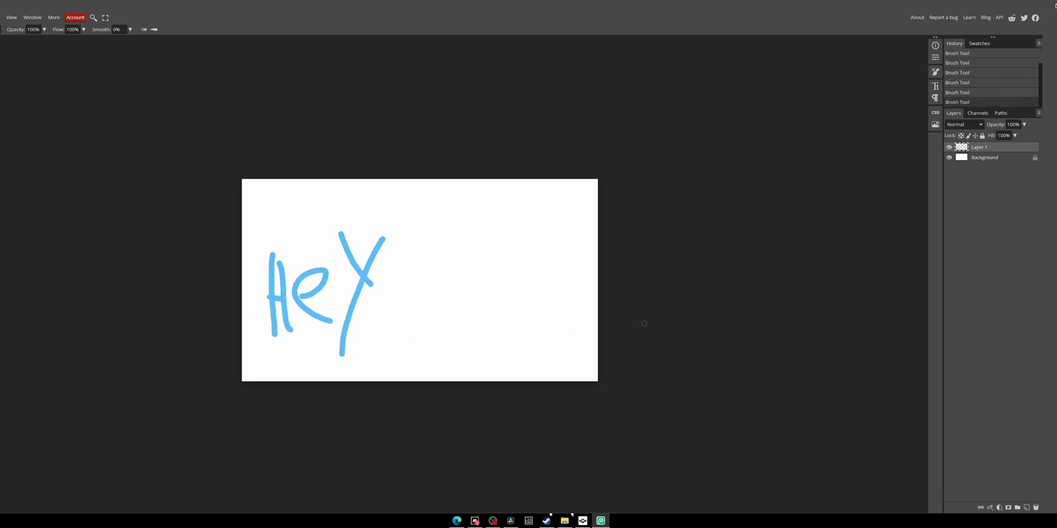